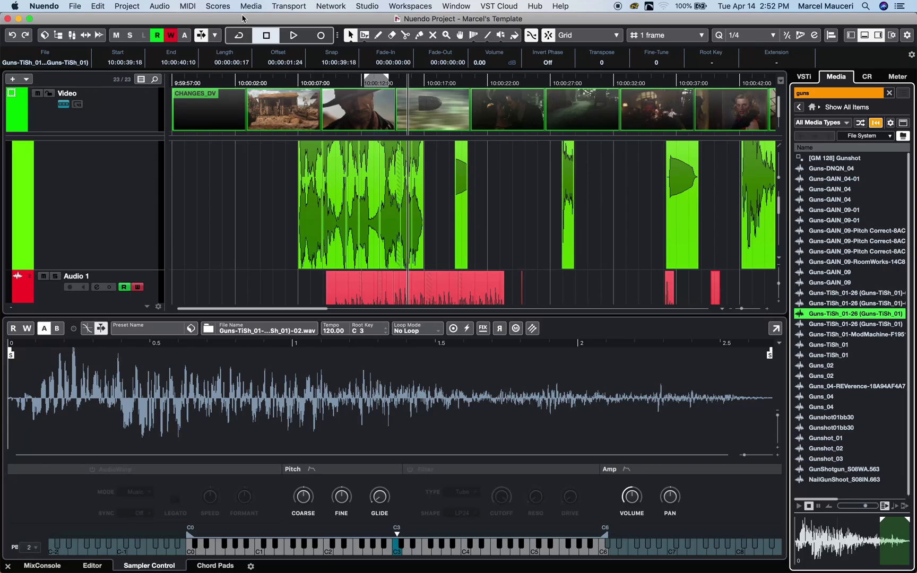
Add a Yamaha DM1000 V2/VCM remote device in Studio Setup, remove it, and discard the changes.
left_click(371, 7)
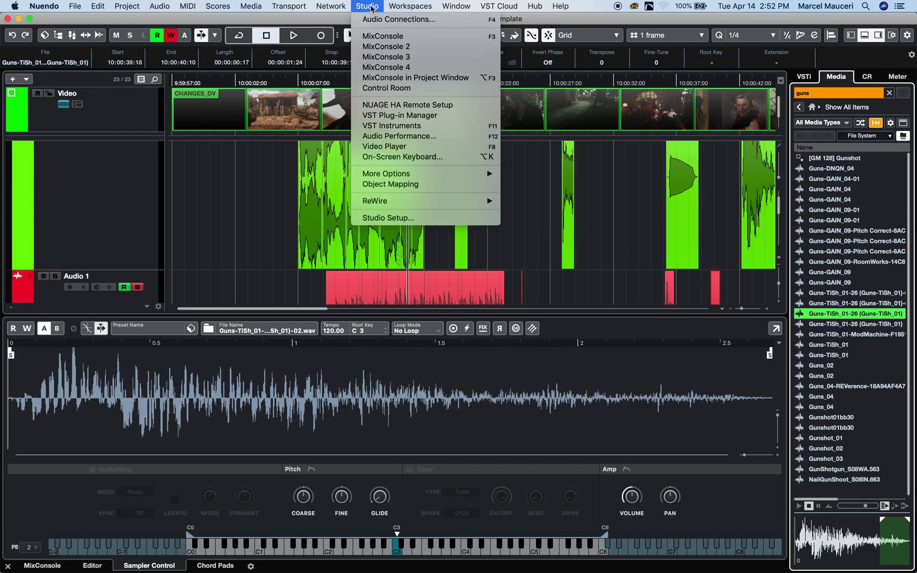
left_click(378, 218)
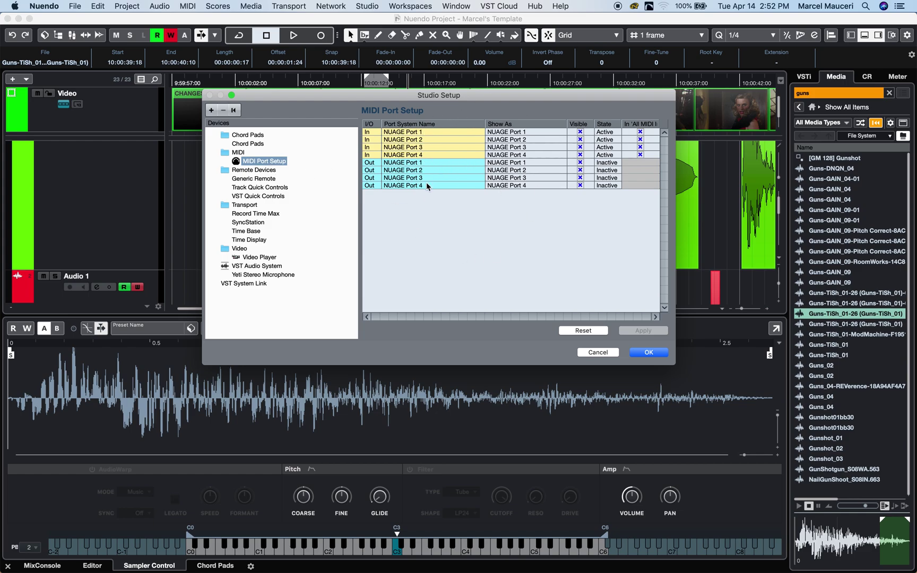
left_click(214, 112)
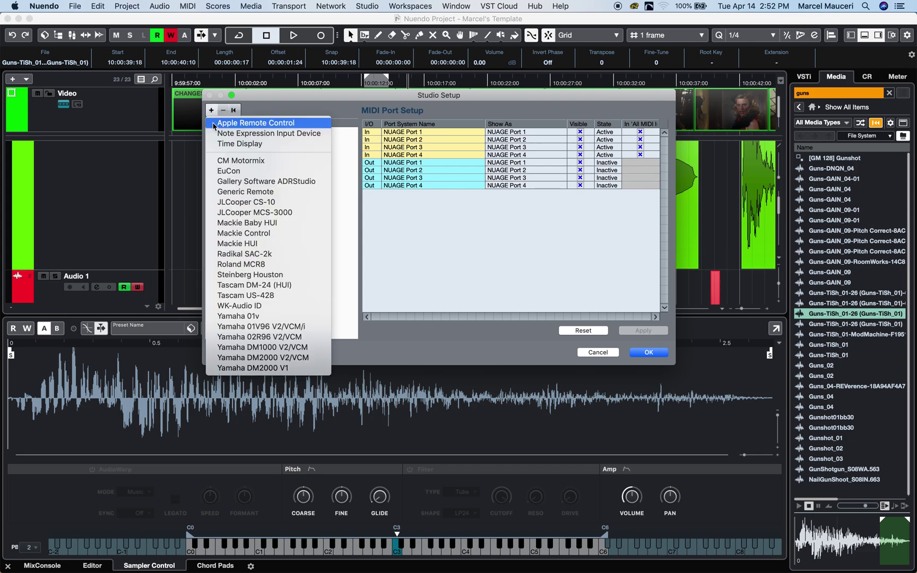
left_click(247, 353)
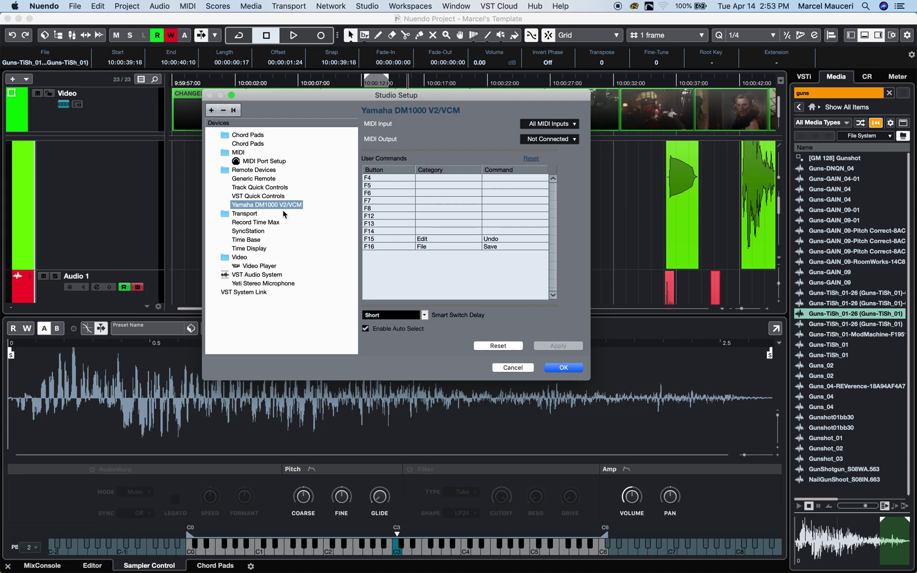
left_click(224, 111)
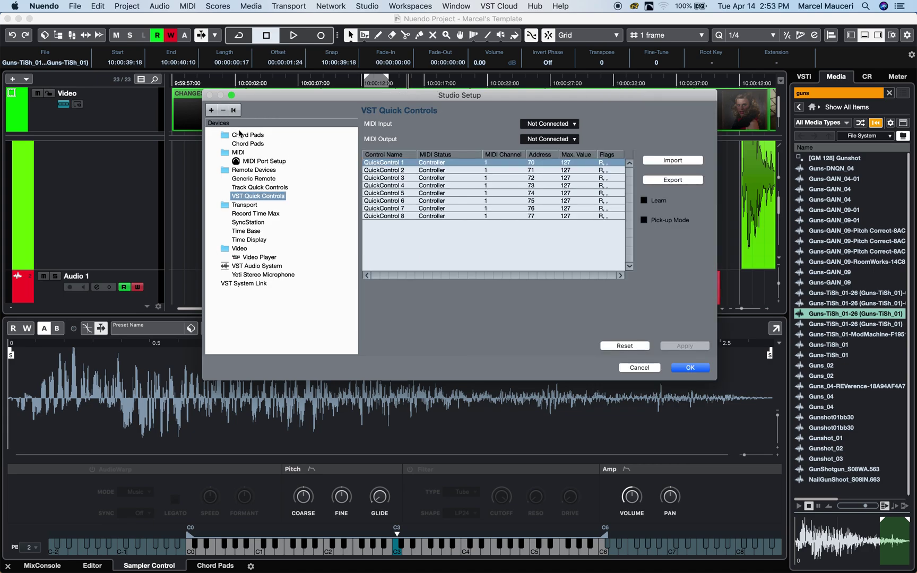
left_click(652, 371)
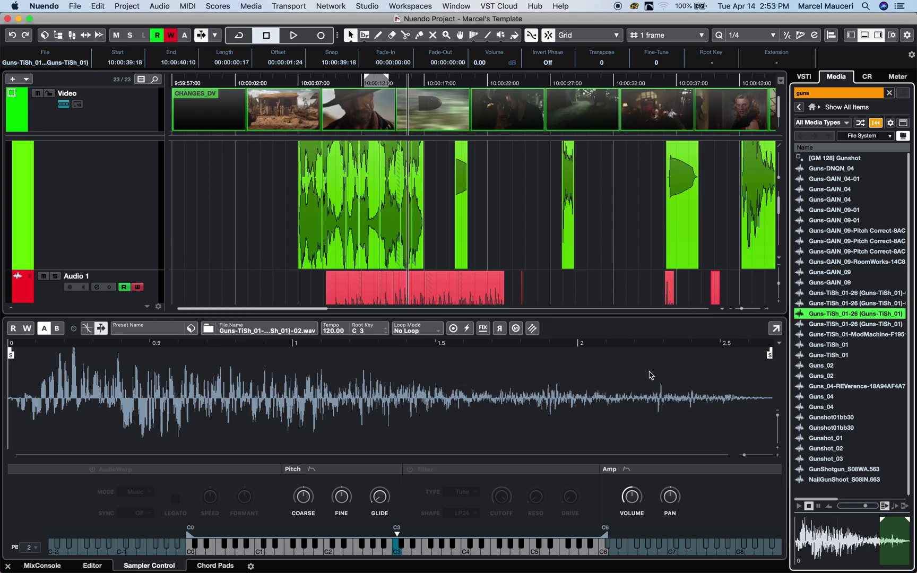
Install a Yamaha MOTIF device in the MIDI Device Manager, then close the manager.
left_click(367, 6)
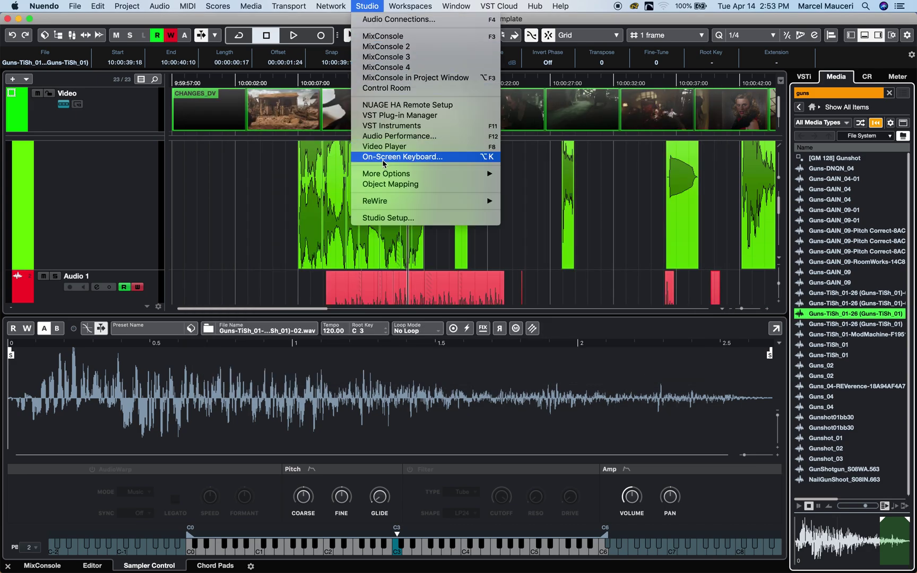
mouse_move(384, 179)
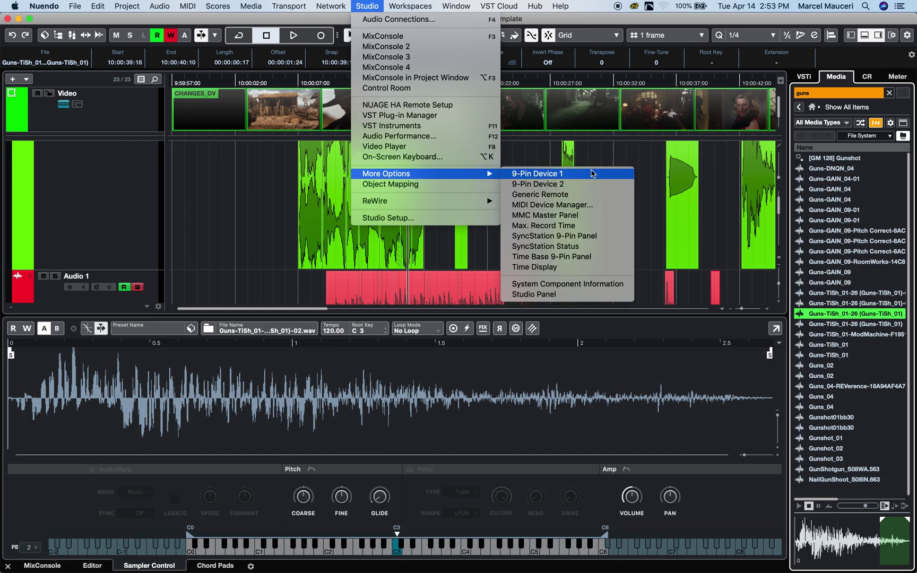
left_click(588, 210)
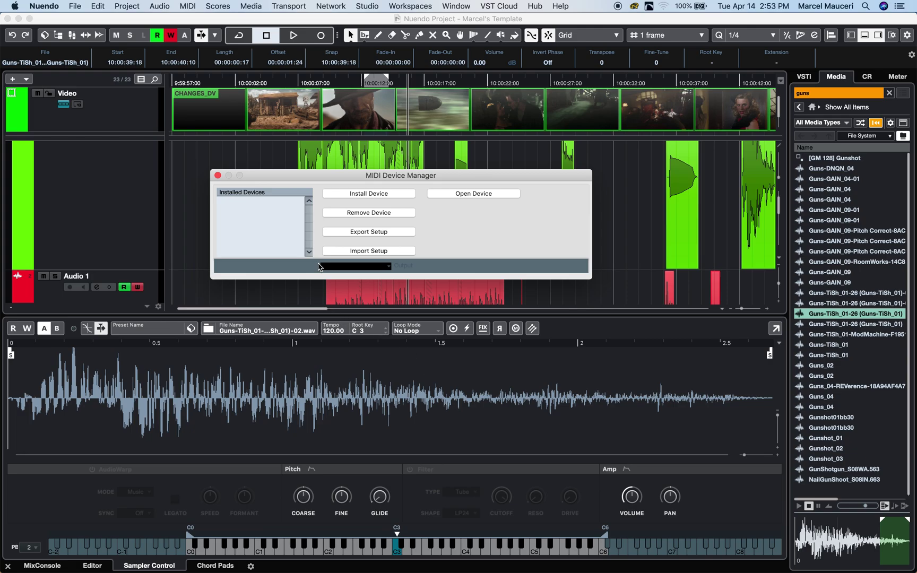
left_click(369, 195)
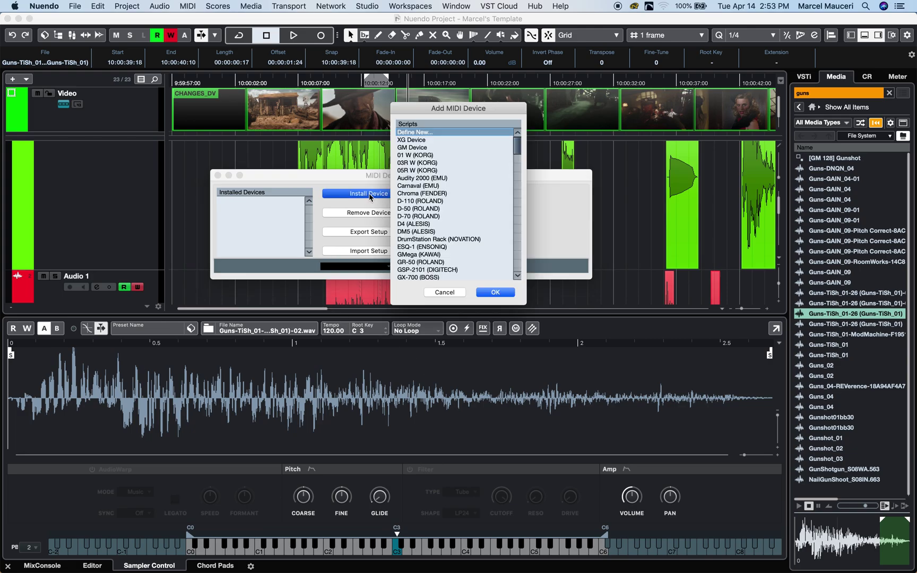
left_click_drag(517, 150, 515, 234)
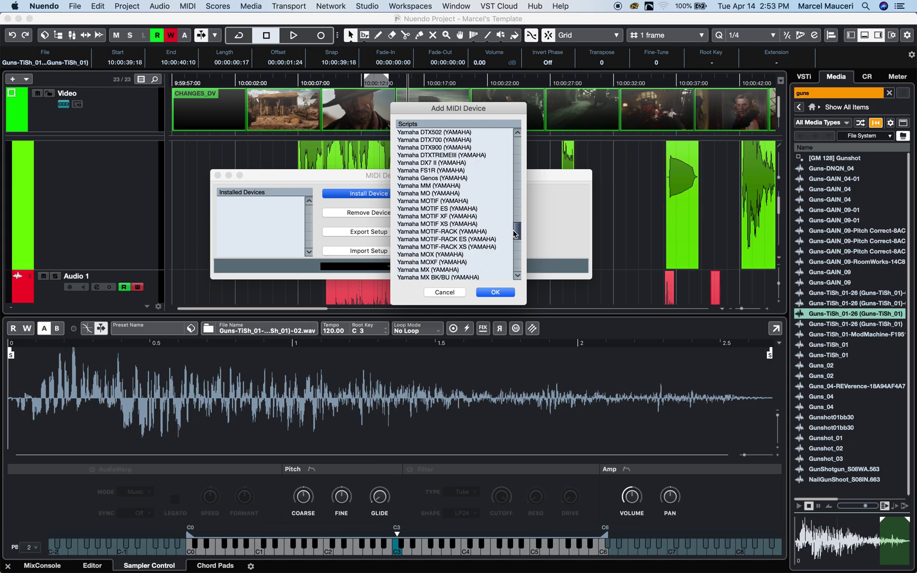
left_click(420, 201)
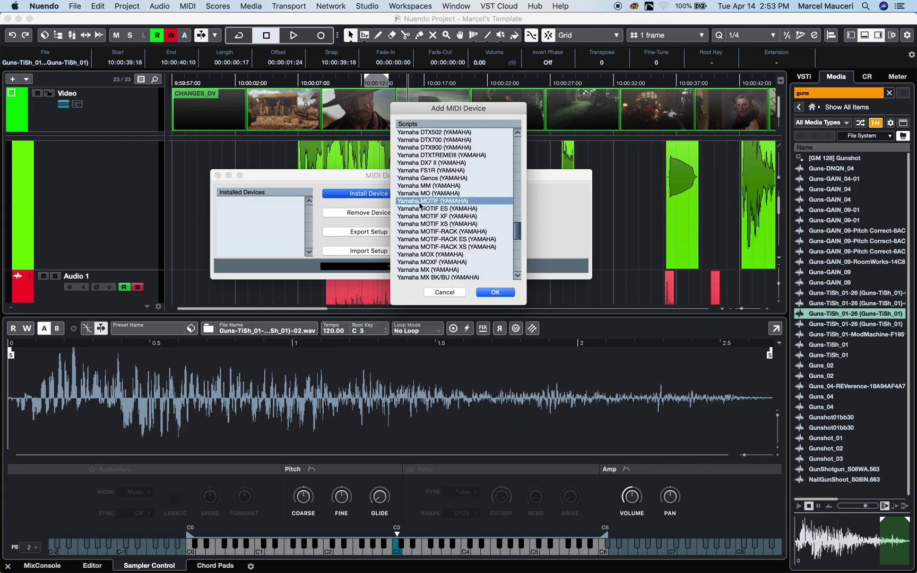
left_click(487, 293)
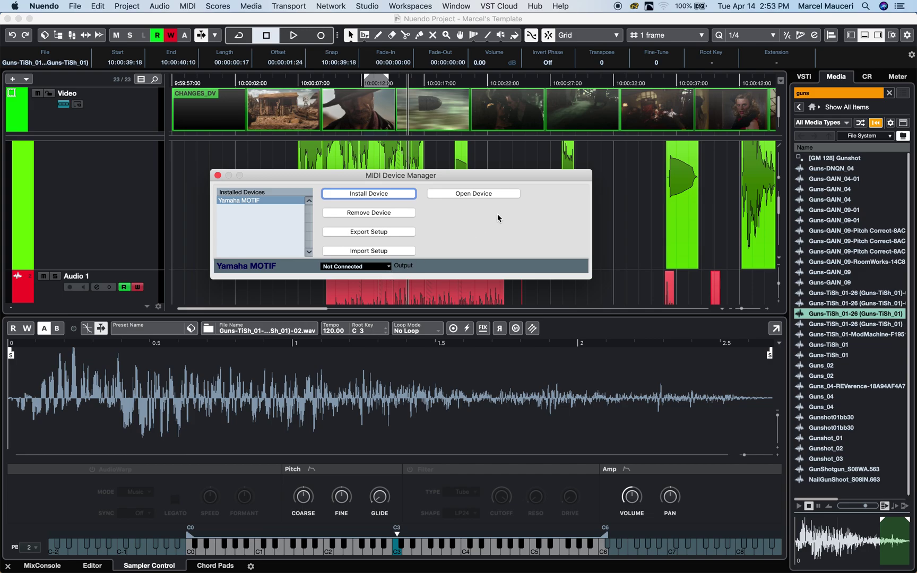
left_click(218, 175)
Hide the sampler control zone, leaving the toolbar configuration unchanged.
left_click(865, 35)
right_click(876, 24)
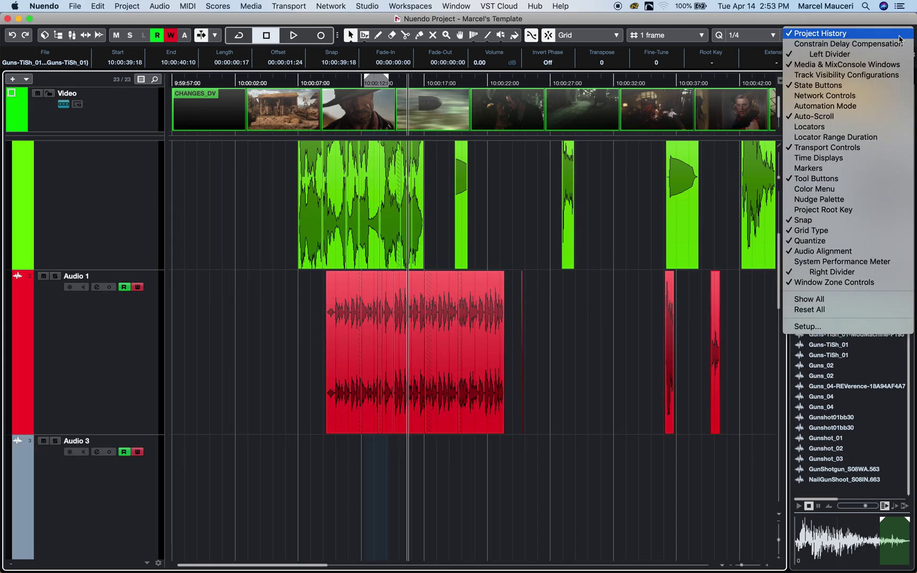
key("Escape")
Enable the Transport Bar in the window layout, leaving its configuration unchanged.
left_click(891, 35)
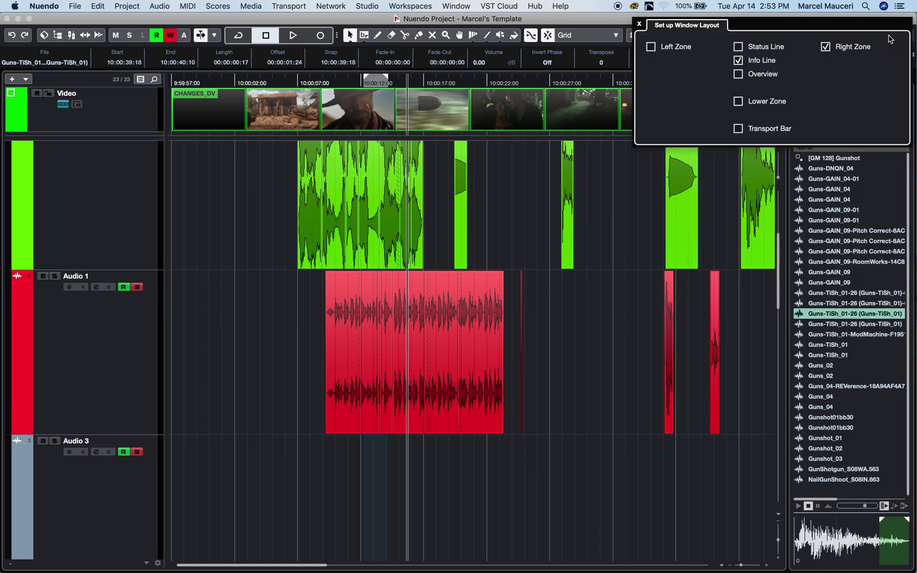
left_click(738, 129)
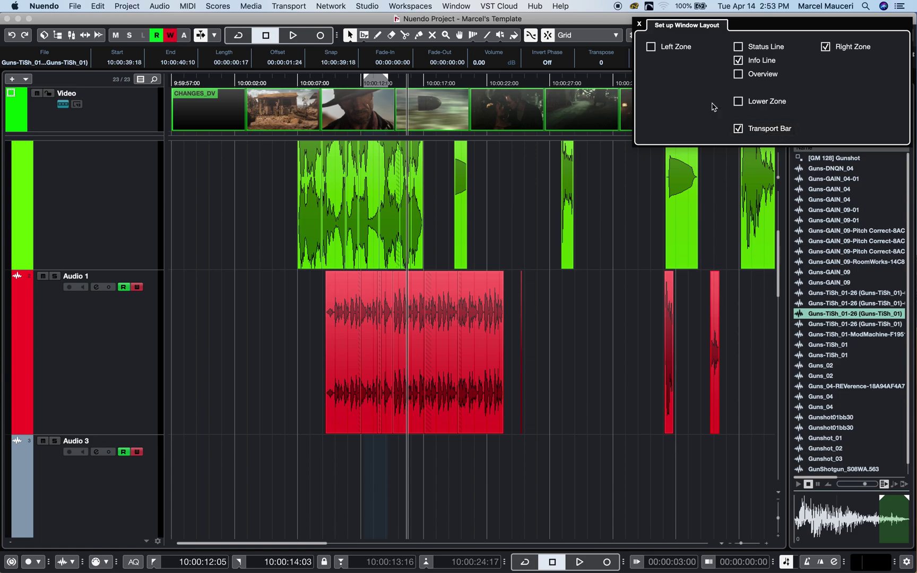
left_click(640, 25)
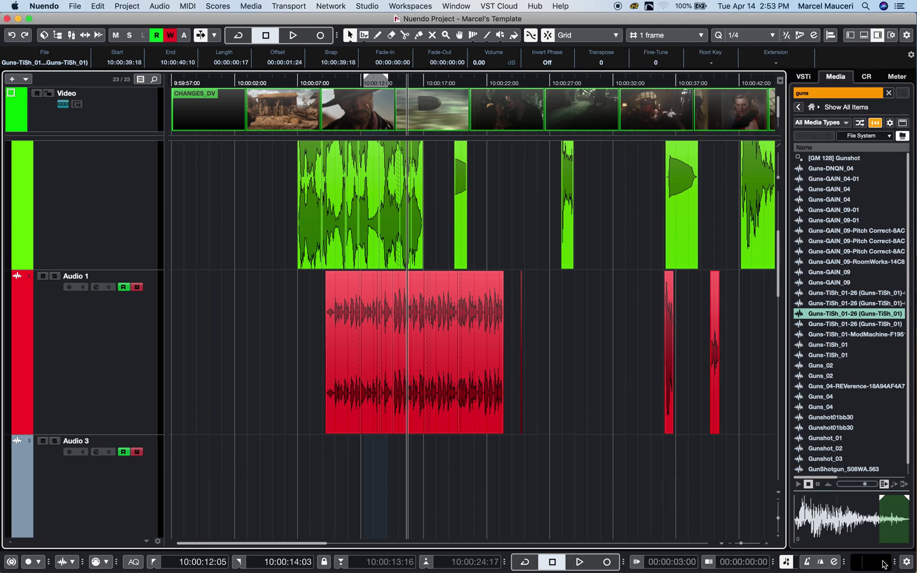
left_click(907, 564)
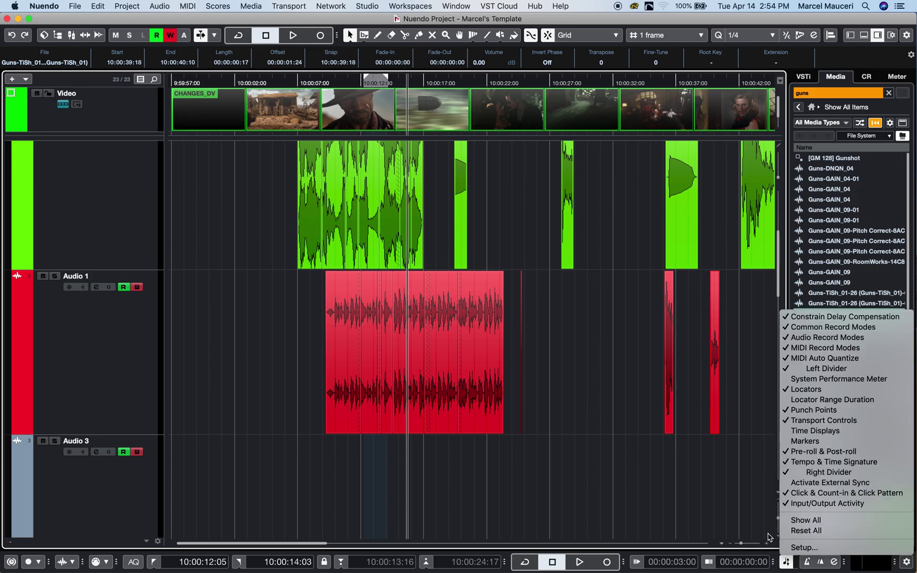
left_click(749, 534)
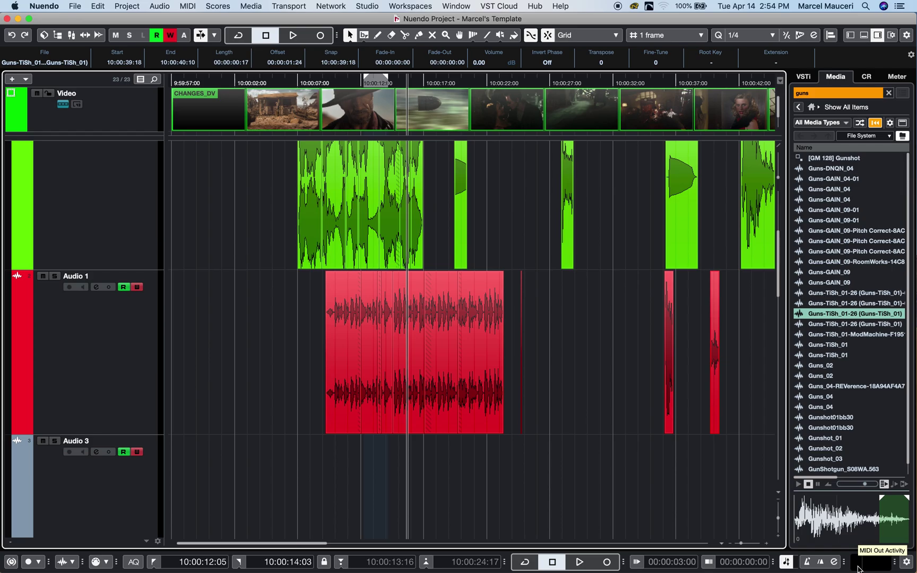
left_click(877, 35)
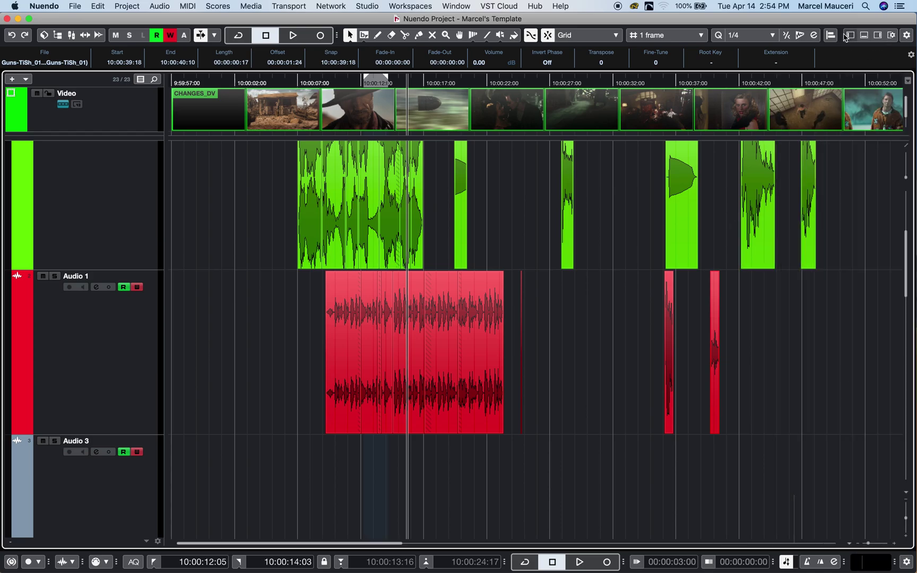
left_click(849, 35)
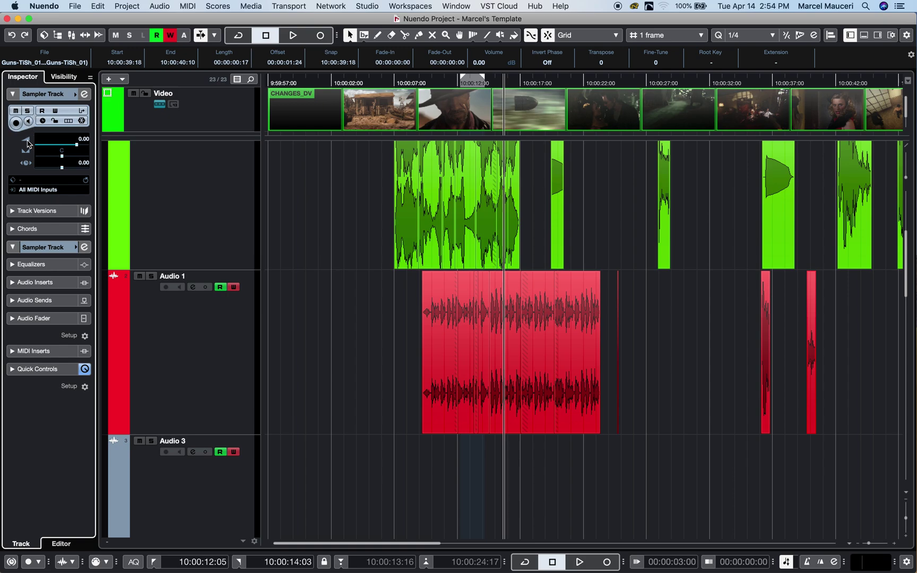
left_click(207, 250)
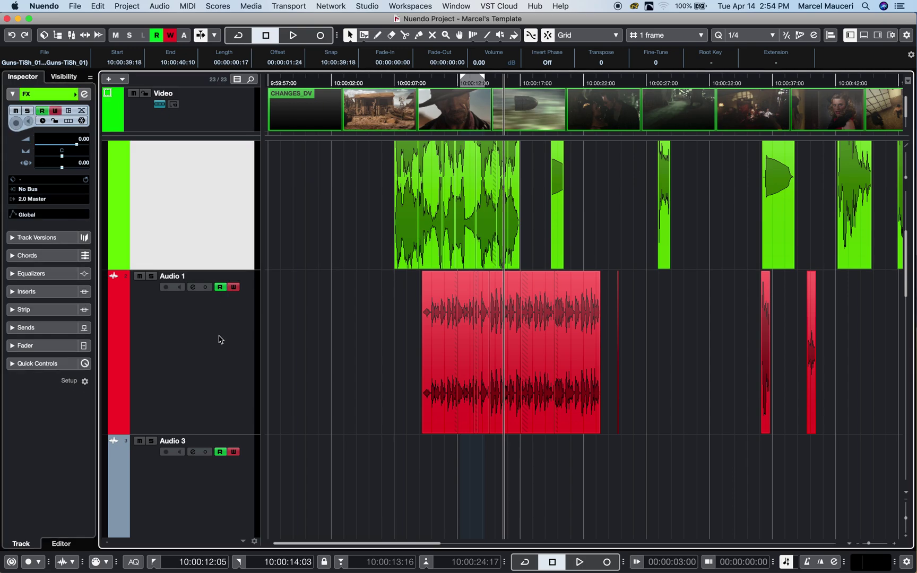
scroll(219, 340, "up", 3)
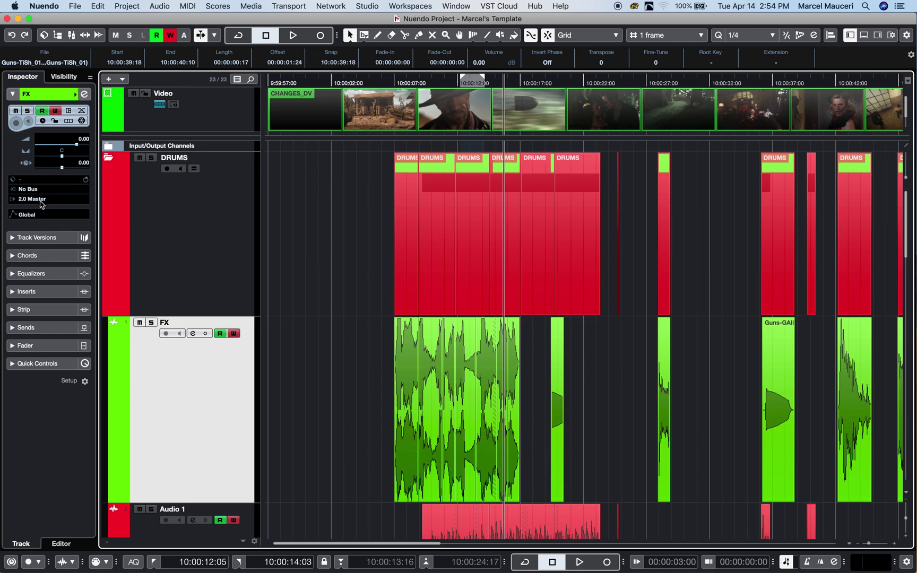
left_click(204, 265)
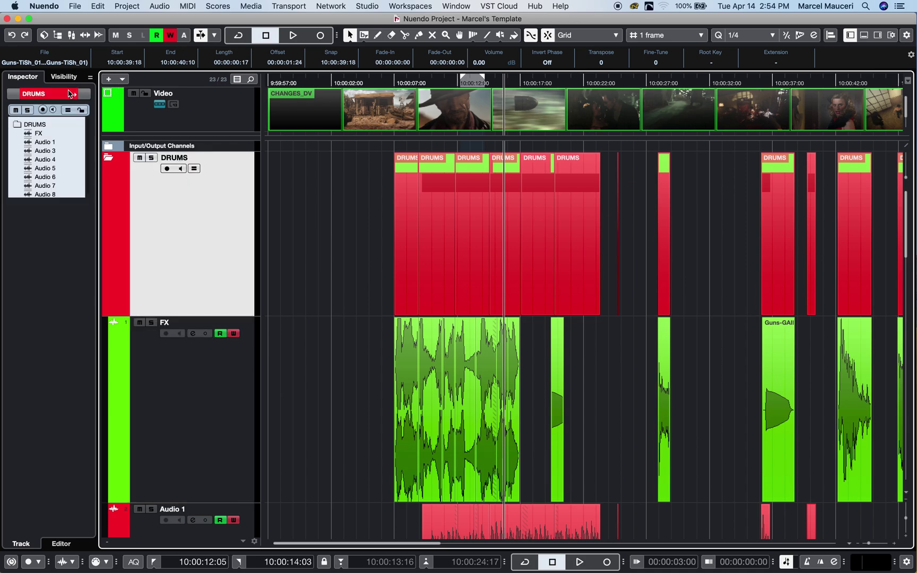
Add two MIDI tracks named Midi 1 and Midi 2 (count 2), then select Midi 1.
left_click(109, 80)
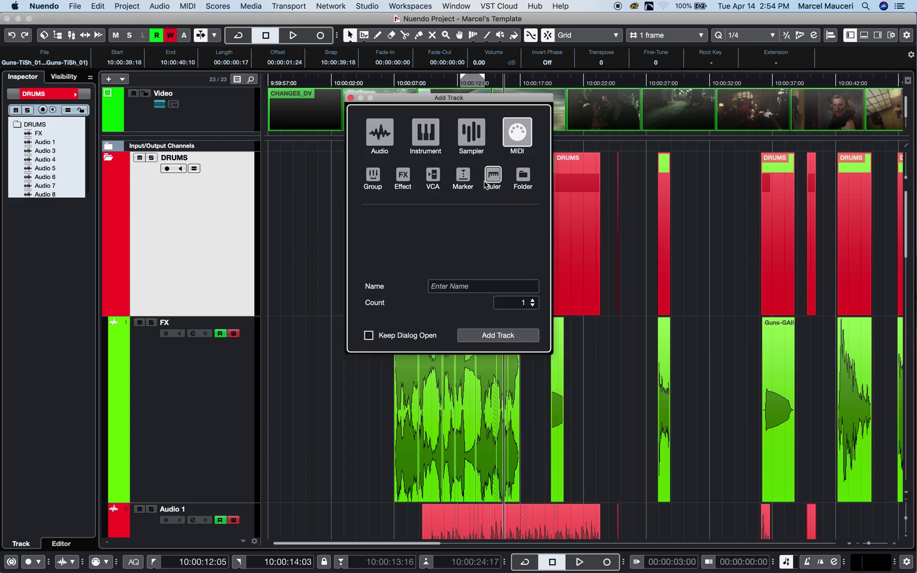
left_click(458, 287)
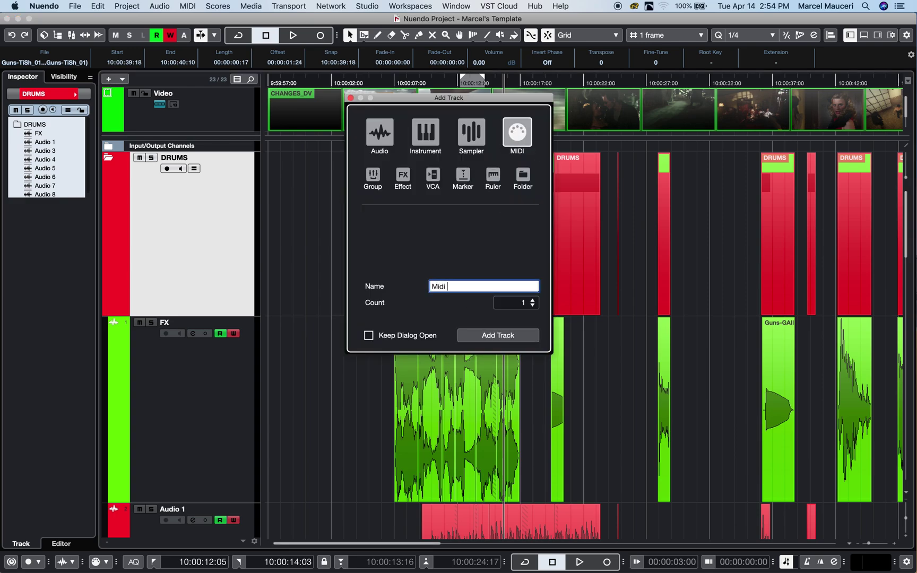
left_click(529, 305)
left_click(525, 302)
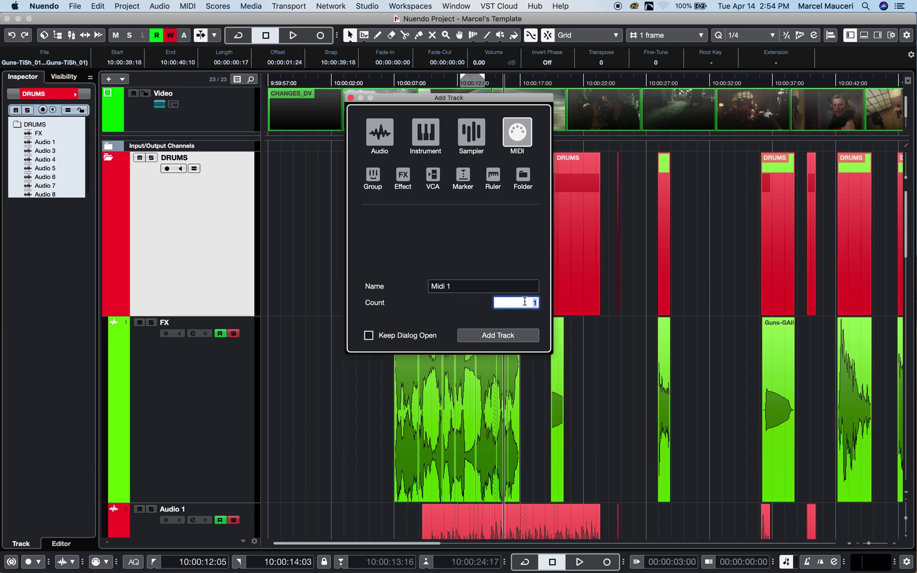
type("2")
left_click(510, 335)
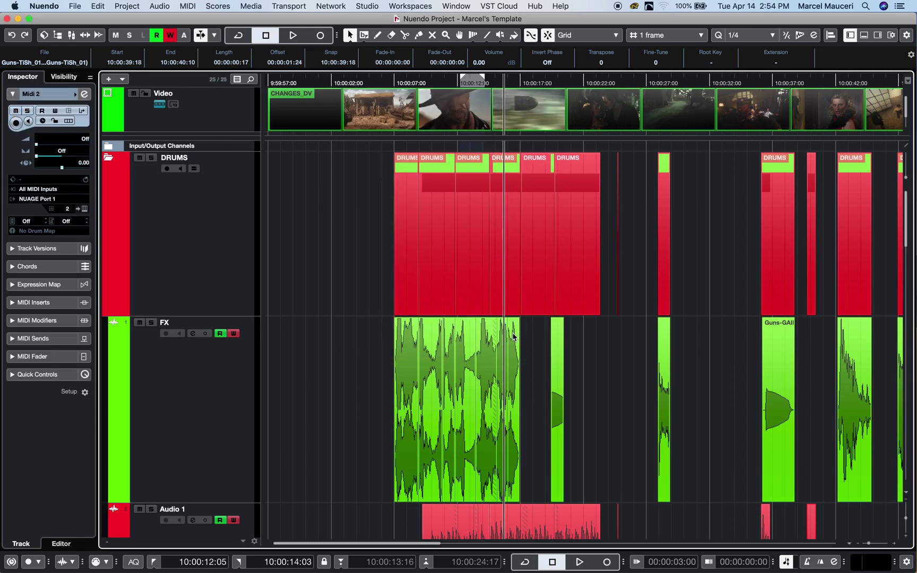
scroll(267, 389, "down", 10)
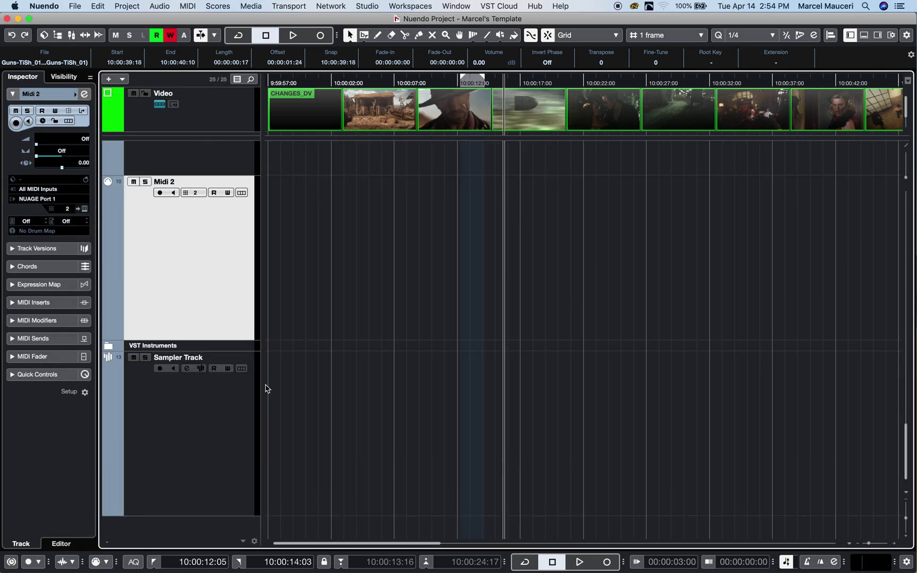
scroll(235, 307, "up", 5)
scroll(236, 308, "down", 3)
left_click(223, 281)
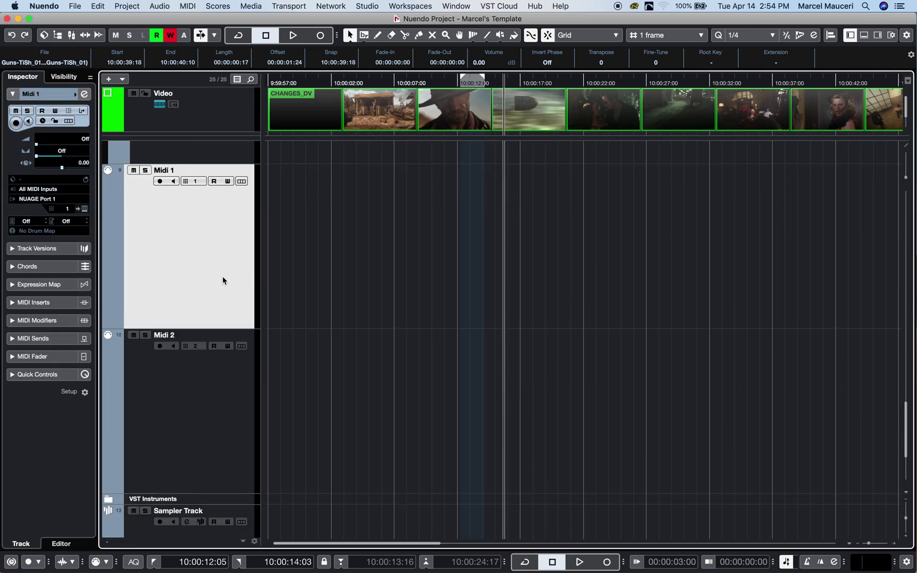
Keep Midi 1's MIDI input unchanged and expand its Quick Controls section in the Inspector.
left_click(221, 384)
left_click(218, 297)
left_click(46, 190)
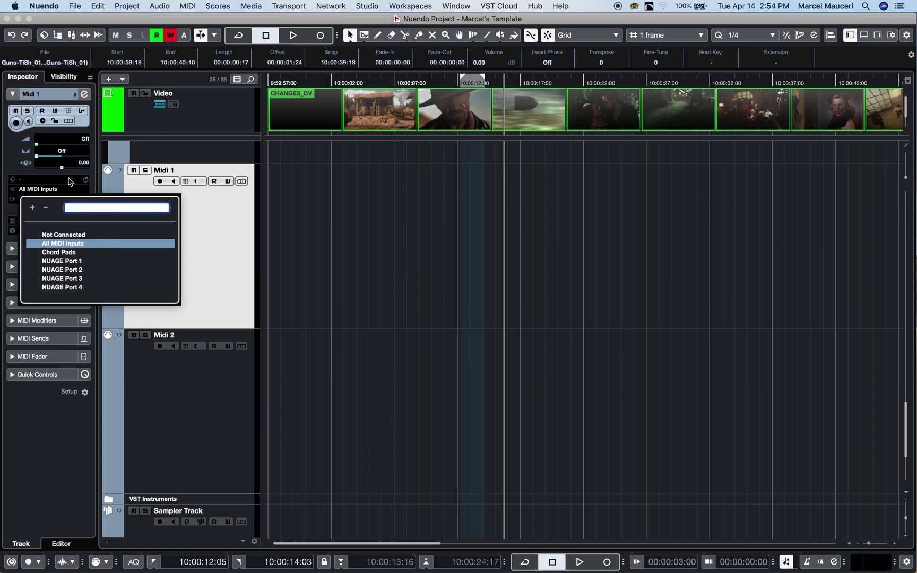
left_click(71, 183)
left_click(37, 392)
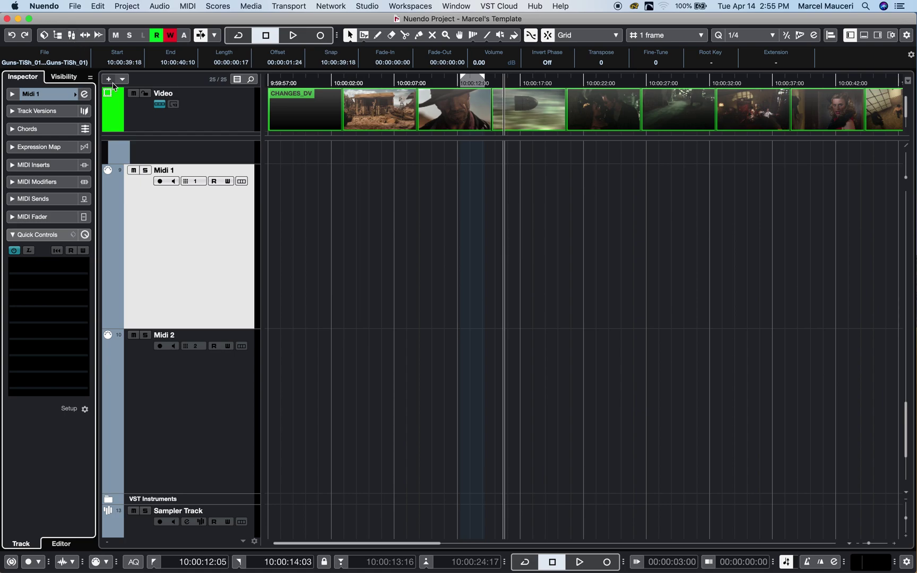
left_click(108, 79)
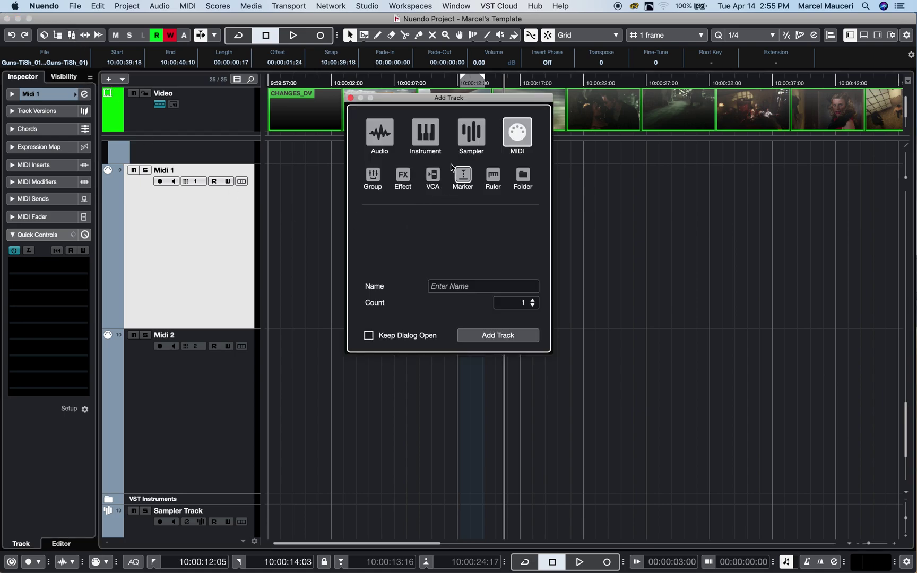
Create an Instrument track with HALion Sonic SE as its instrument.
left_click(435, 134)
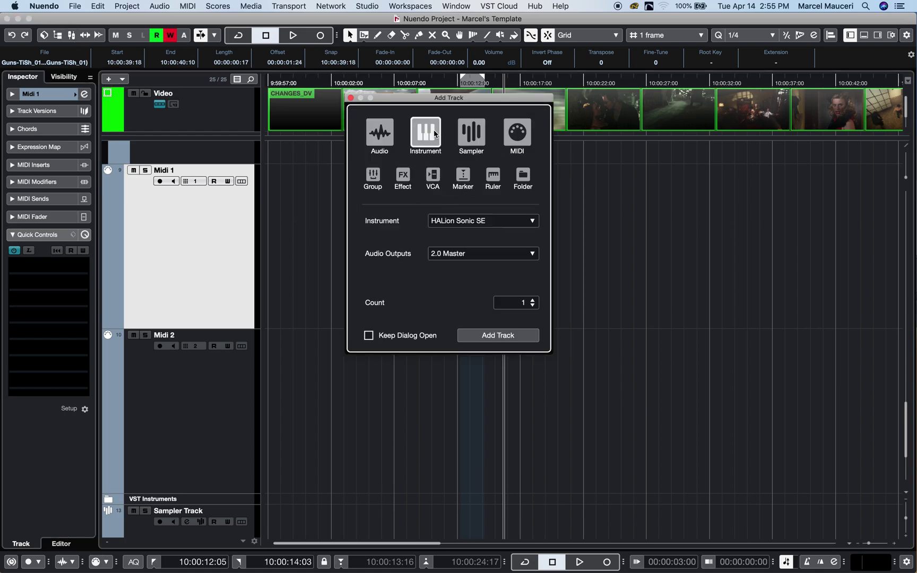
left_click(531, 222)
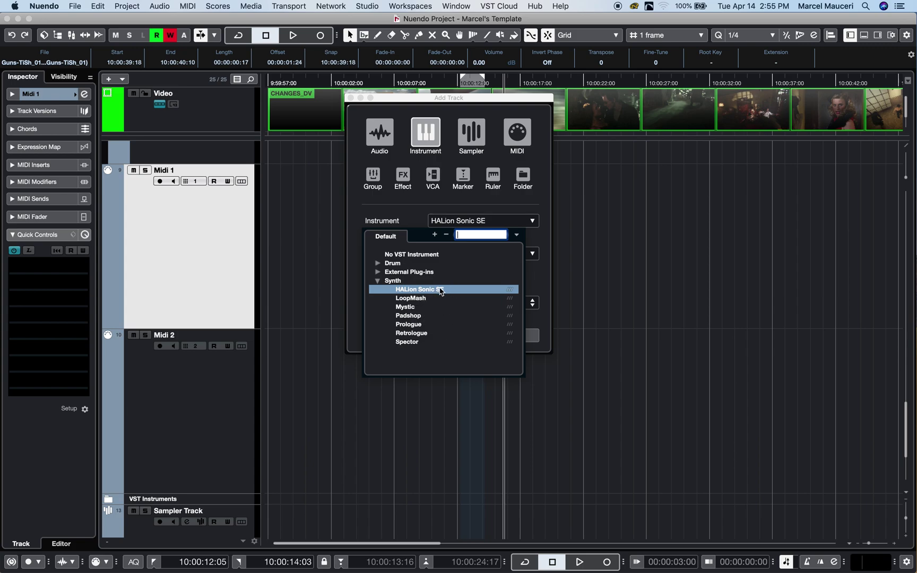
left_click(441, 290)
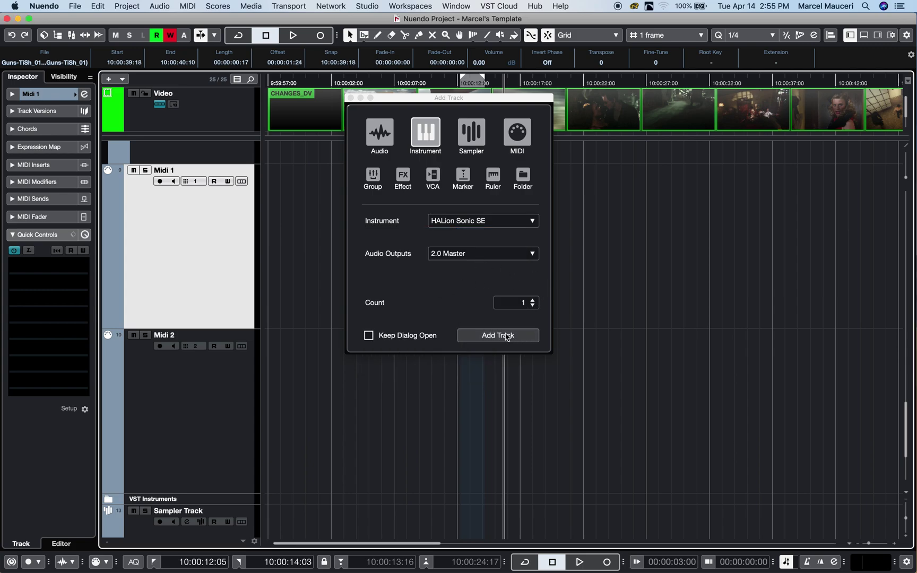
left_click(500, 340)
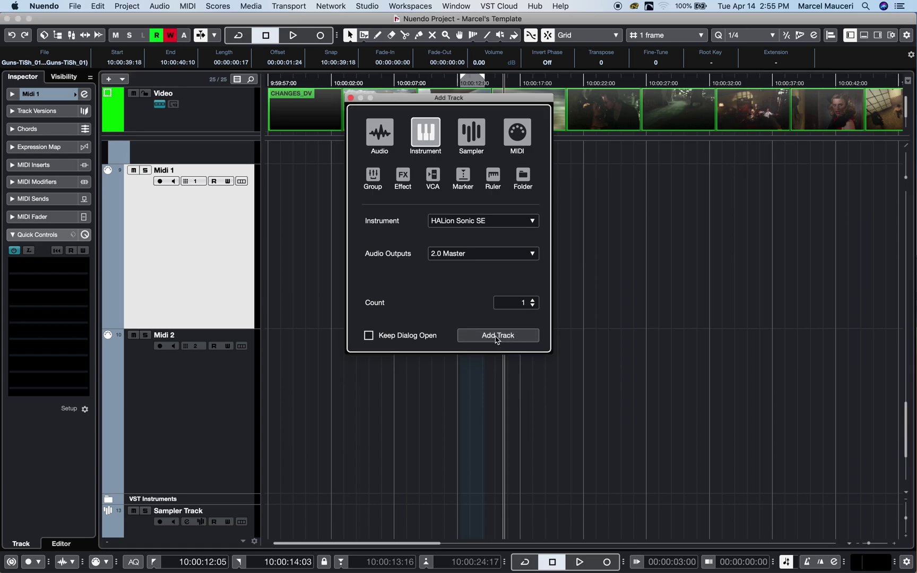
left_click(492, 336)
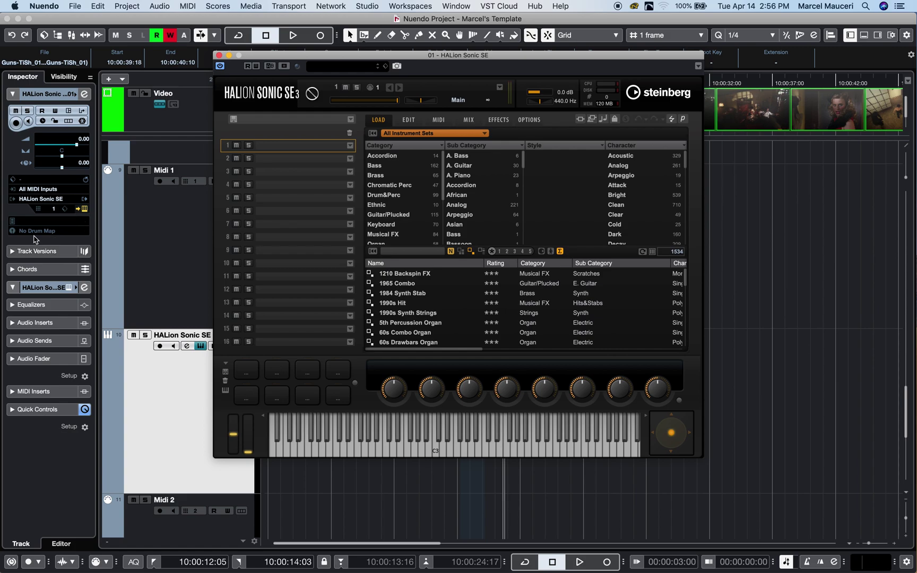
Load the [GM 003] Electric Grand Piano preset into HALion Sonic SE, then close its window.
left_click(20, 222)
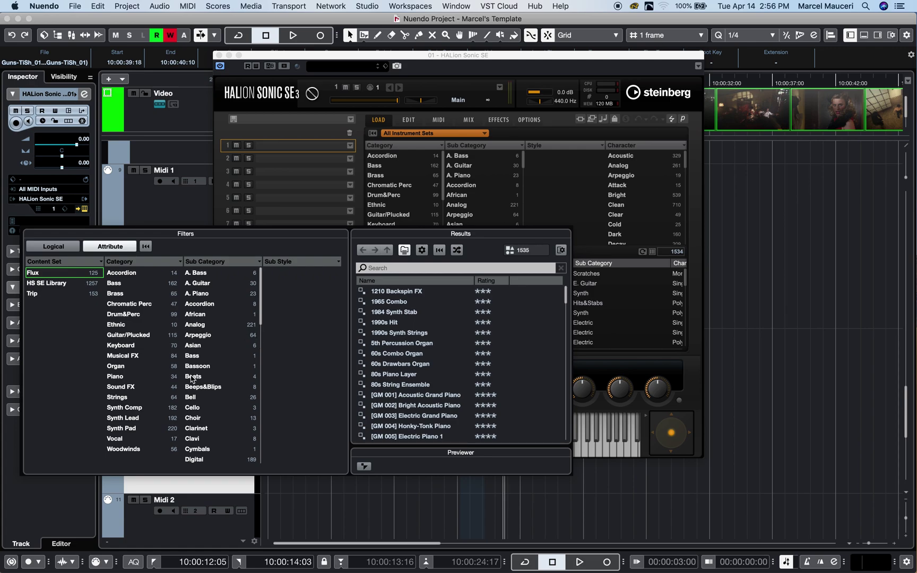
left_click(413, 344)
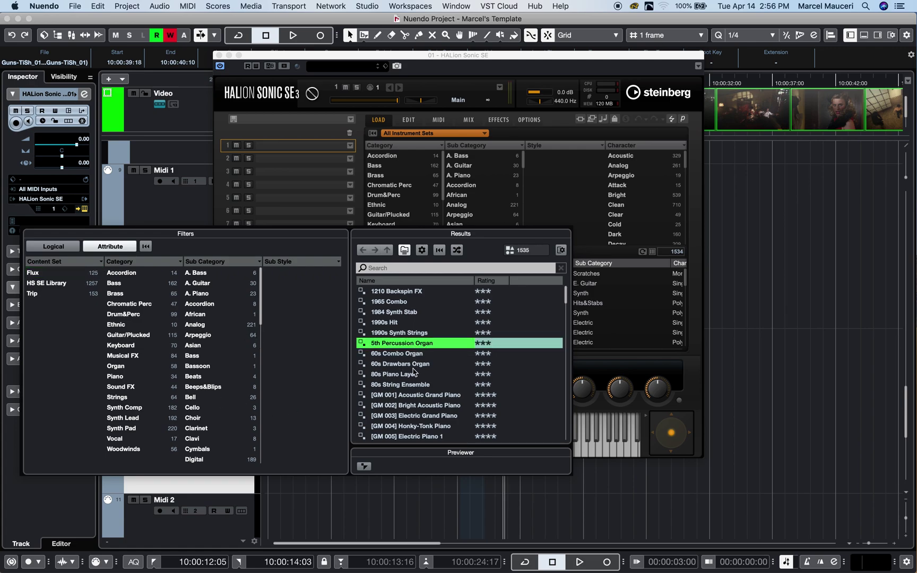
left_click(415, 365)
double_click(408, 415)
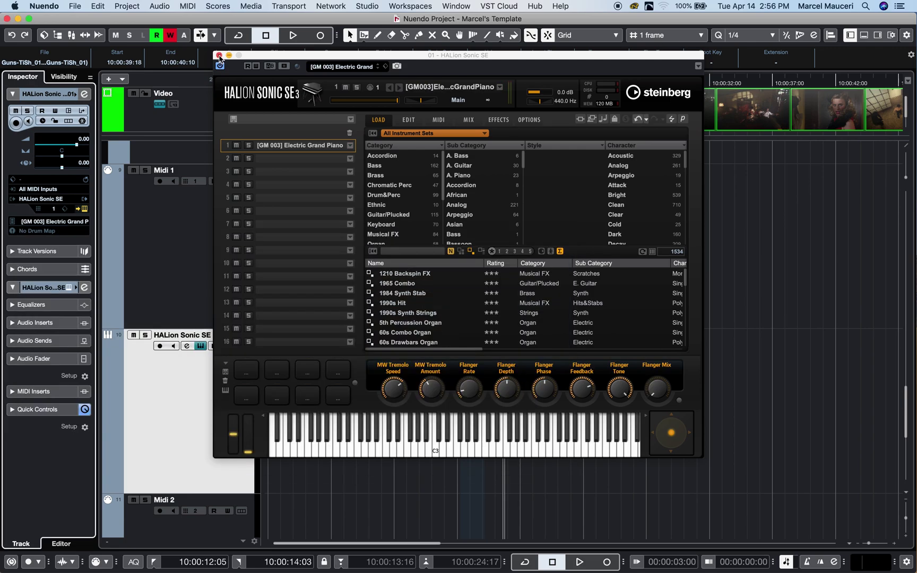
left_click(219, 55)
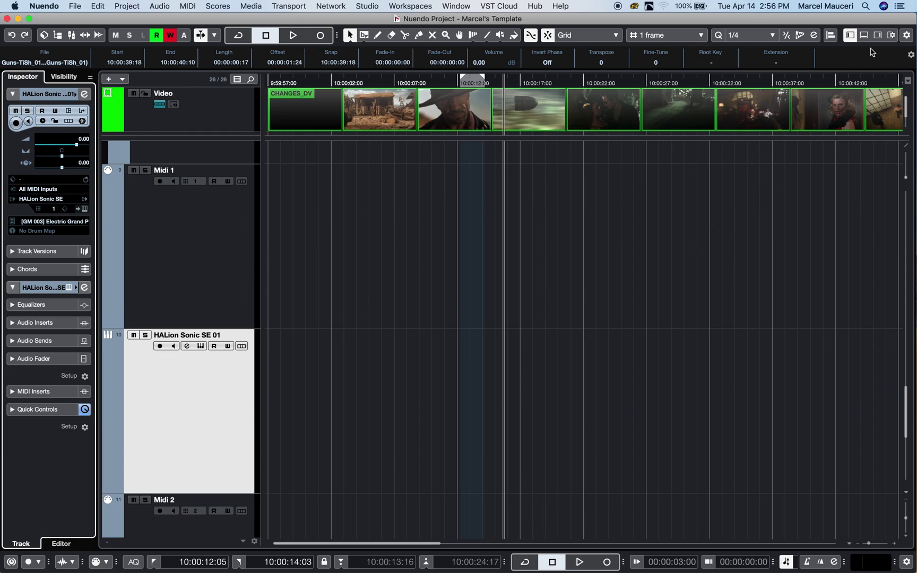
Drag Mystic from the Media browser's VST Instruments into the track list above HALion Sonic SE 01.
left_click(878, 35)
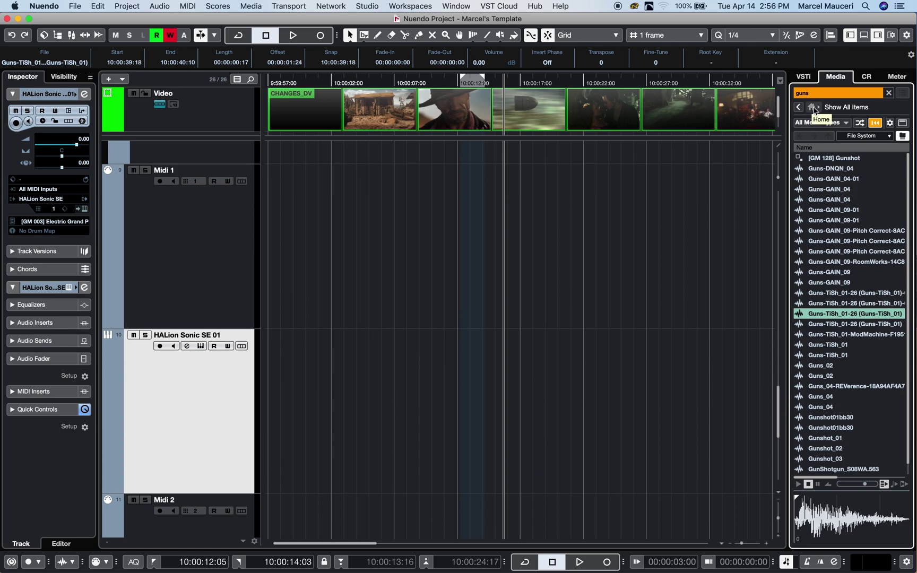
left_click(815, 107)
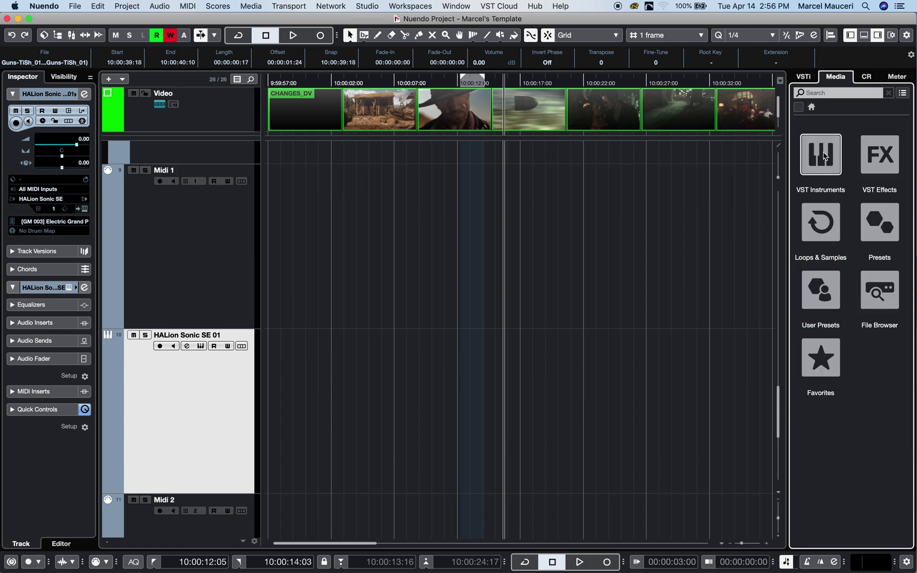
left_click(820, 154)
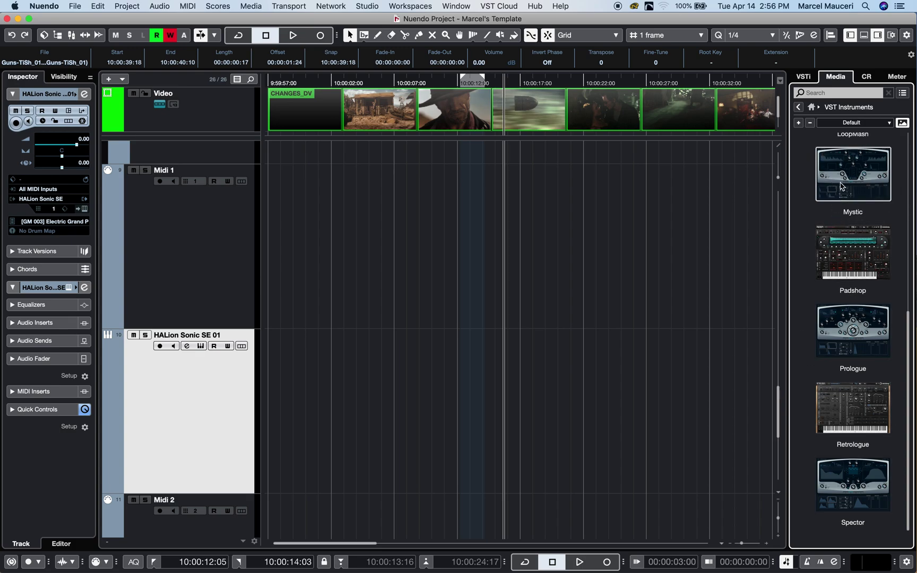
left_click_drag(843, 185, 229, 334)
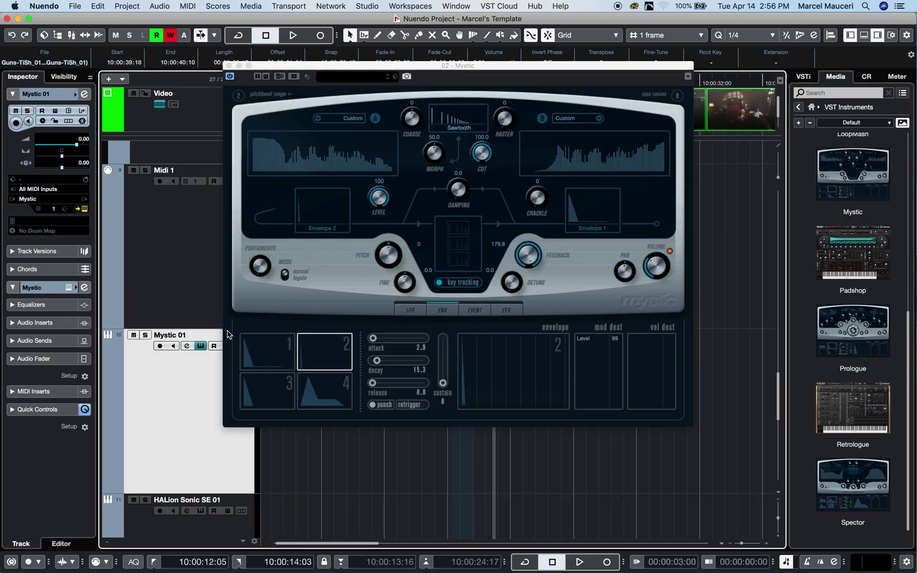